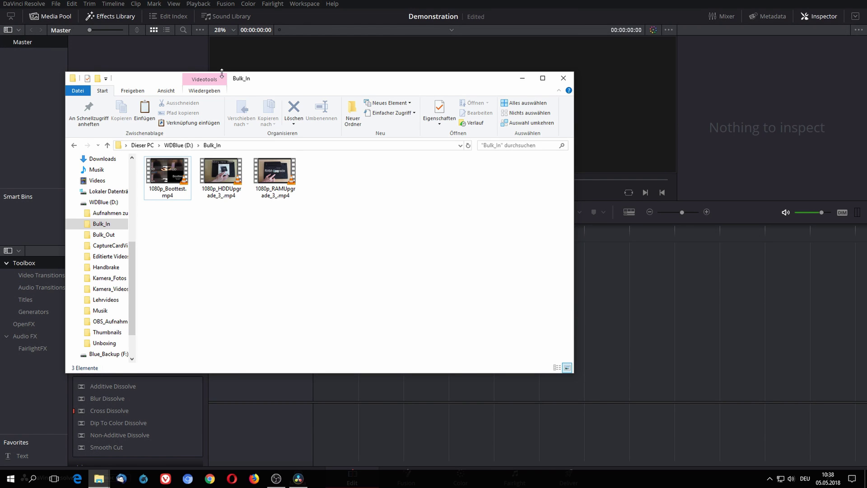
On the Media page, browse WDBlue (D:\) and open the Bulk_In folder to list its clips.
click(380, 378)
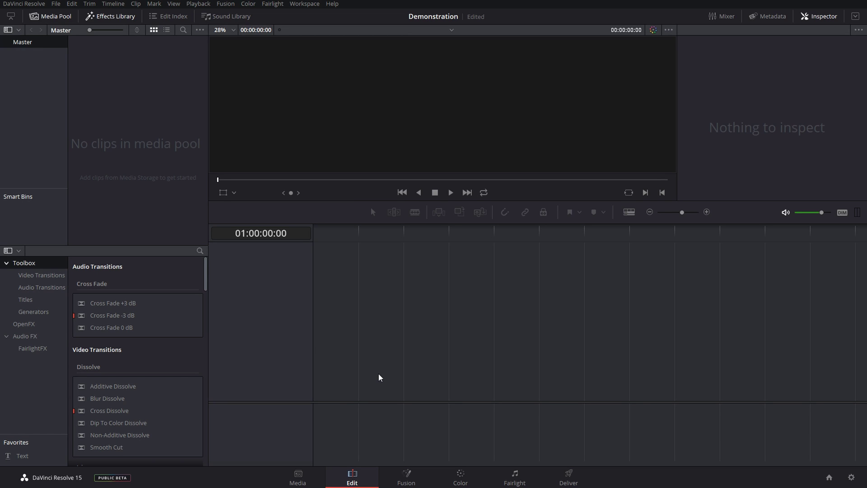
click(302, 477)
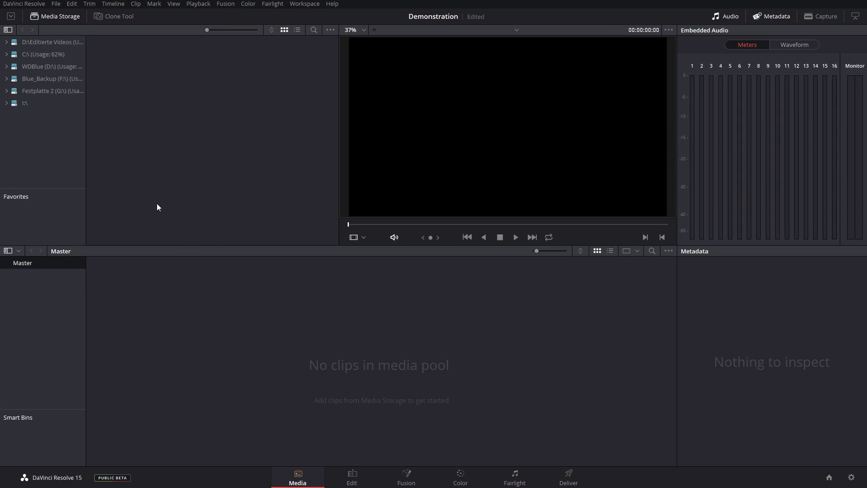
click(344, 481)
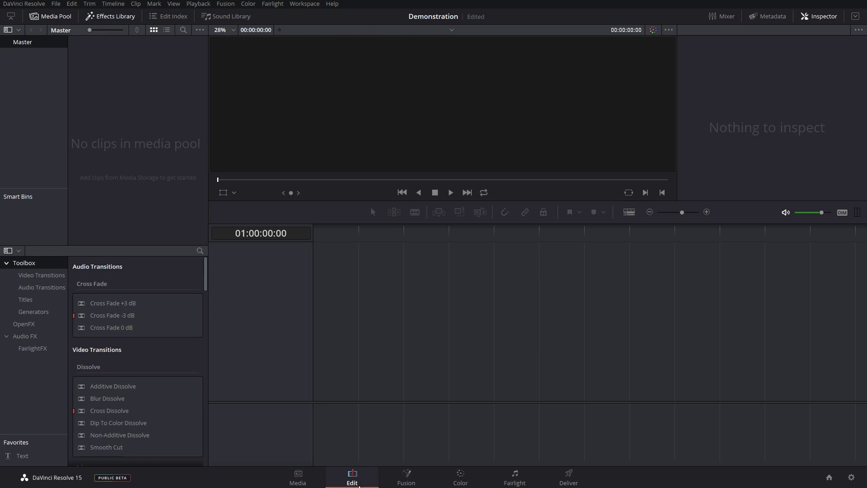
click(296, 478)
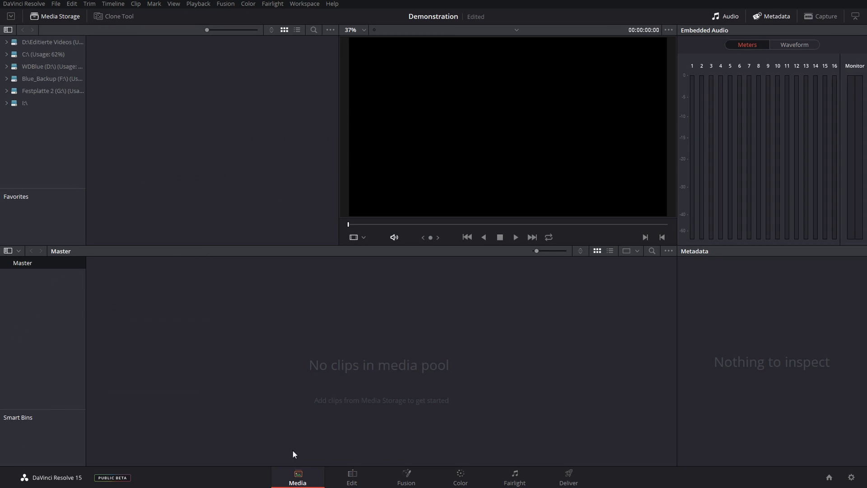
click(50, 66)
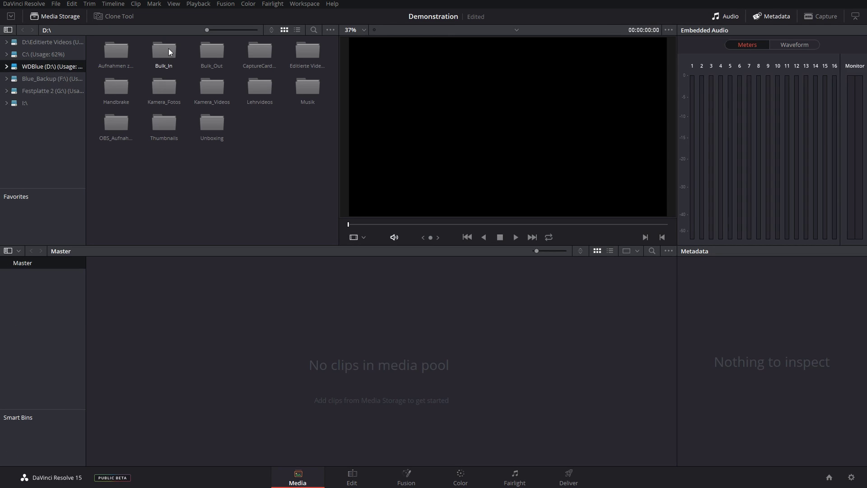
double_click(169, 48)
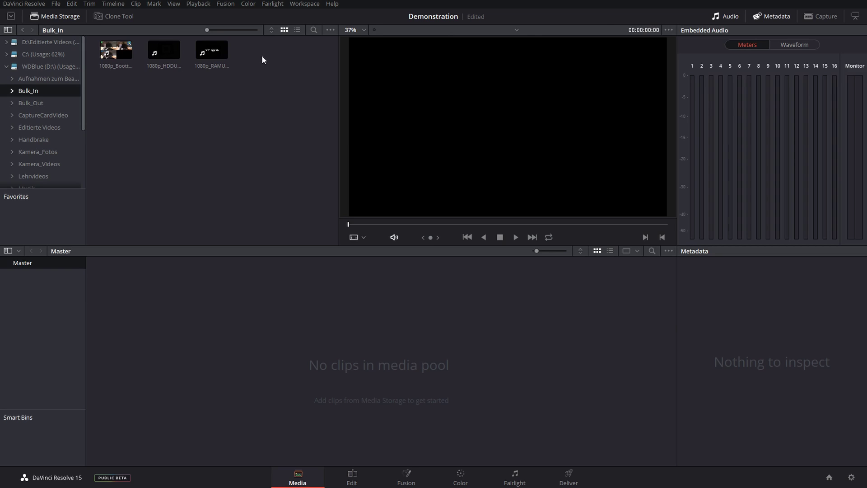
Drag the three Bulk_In clips into the Media Pool and change the project frame rate to match.
drag(262, 55, 211, 299)
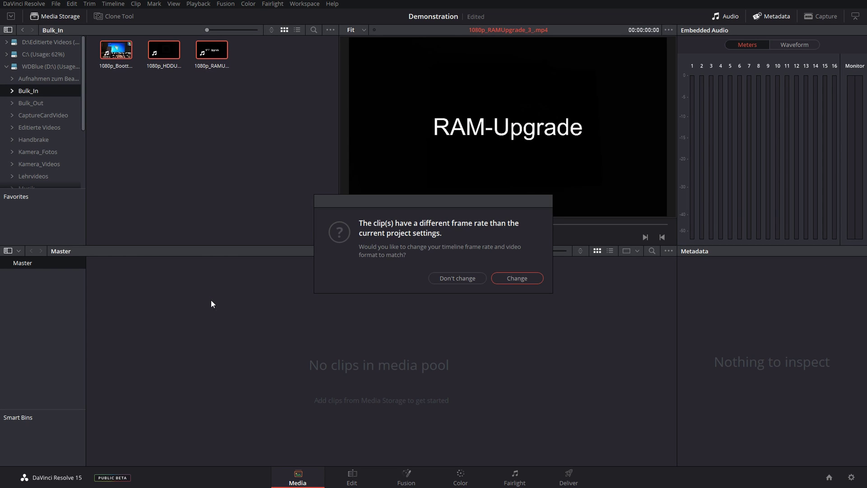
click(518, 278)
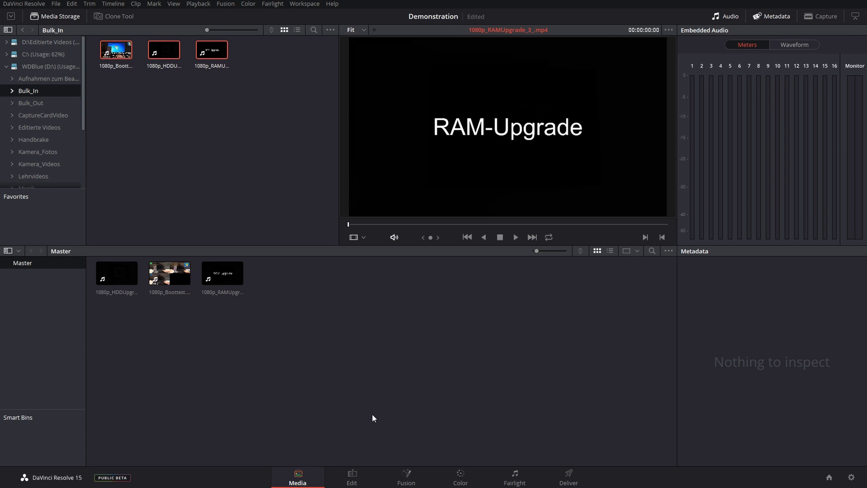
On the Edit page, drag all three Media Pool clips onto the timeline, creating Timeline 1.
click(352, 479)
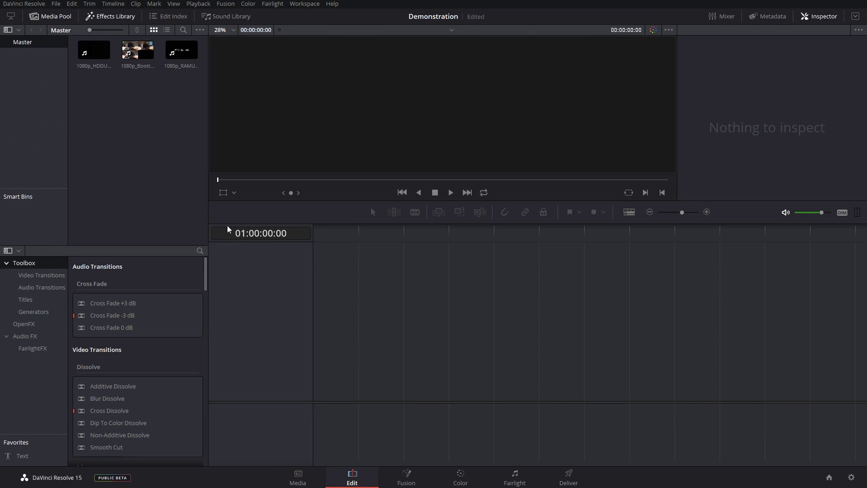
drag(189, 87, 345, 389)
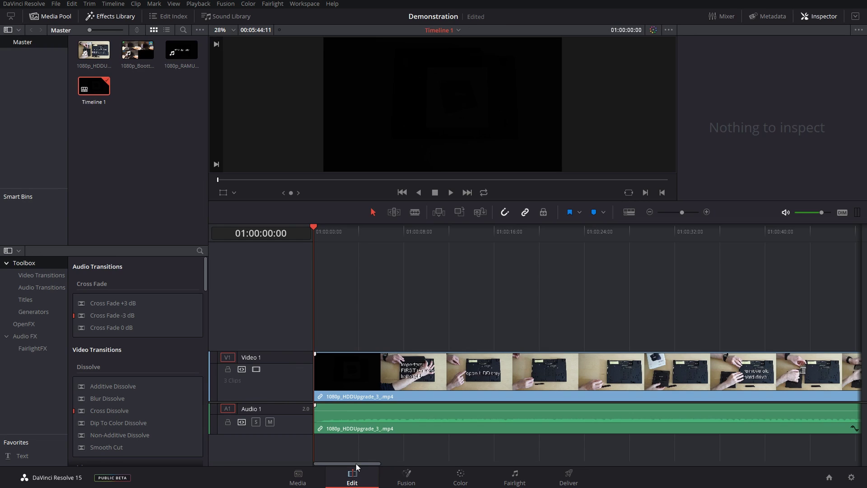
drag(356, 464, 732, 440)
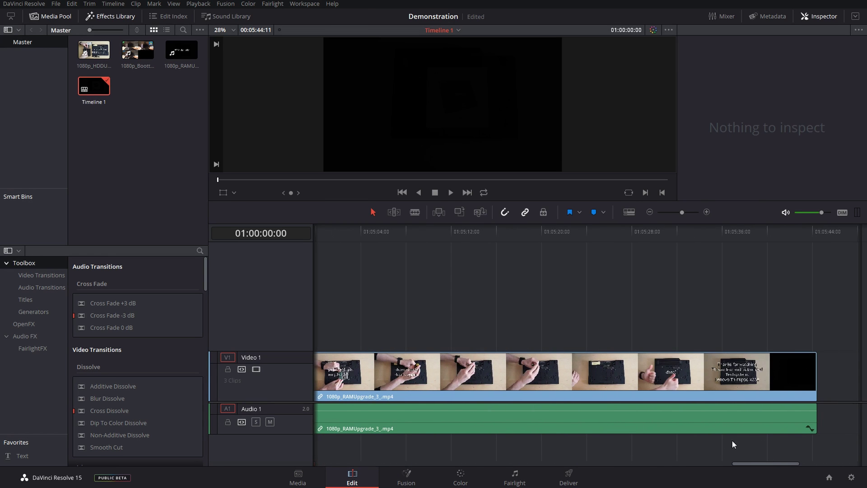
On the Deliver page, render Individual clips with the QuickTime DNxHD 1080p 220/185/175 10-bit codec.
click(577, 475)
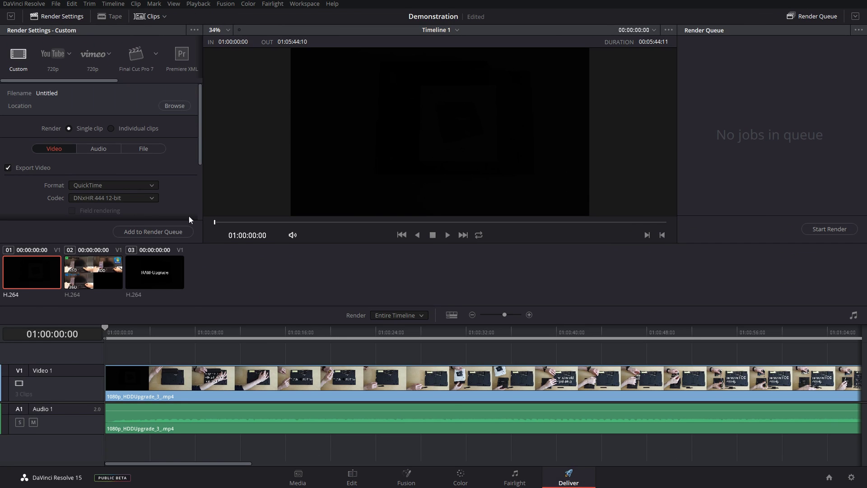
click(111, 129)
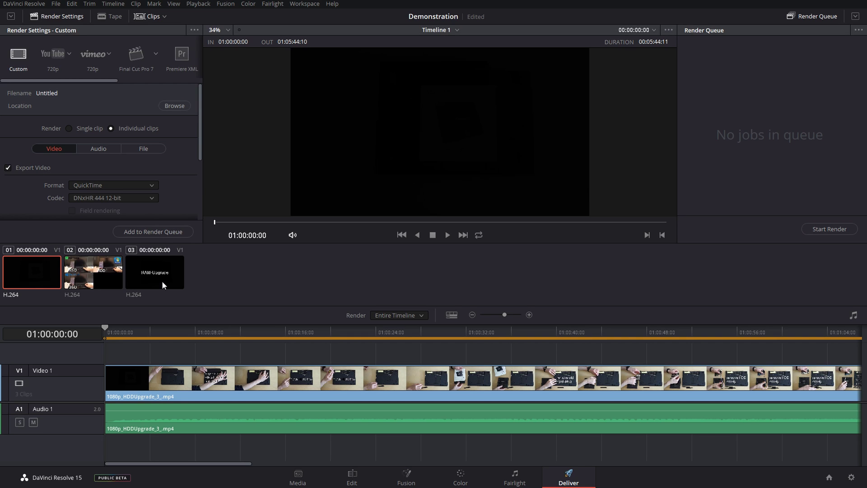
click(147, 199)
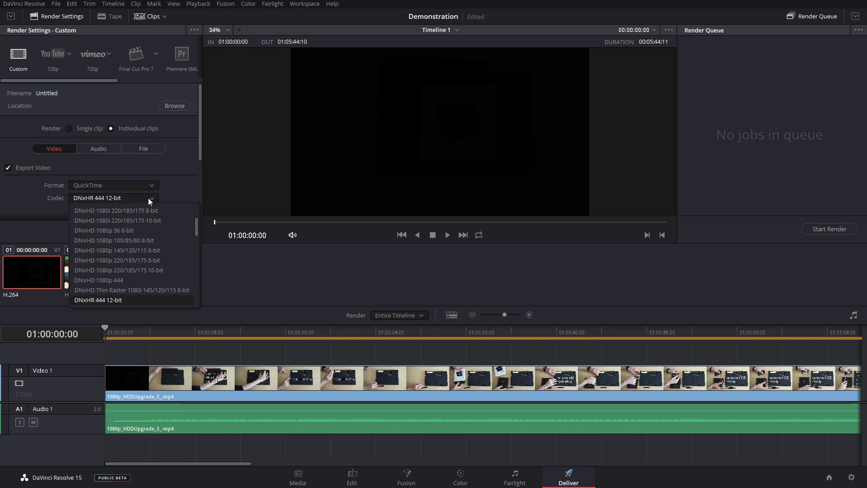
click(152, 272)
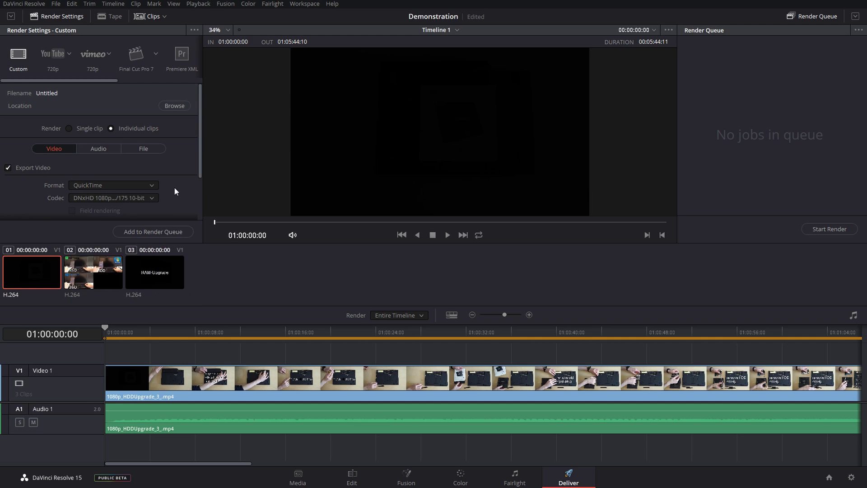
scroll(176, 189, down, 1)
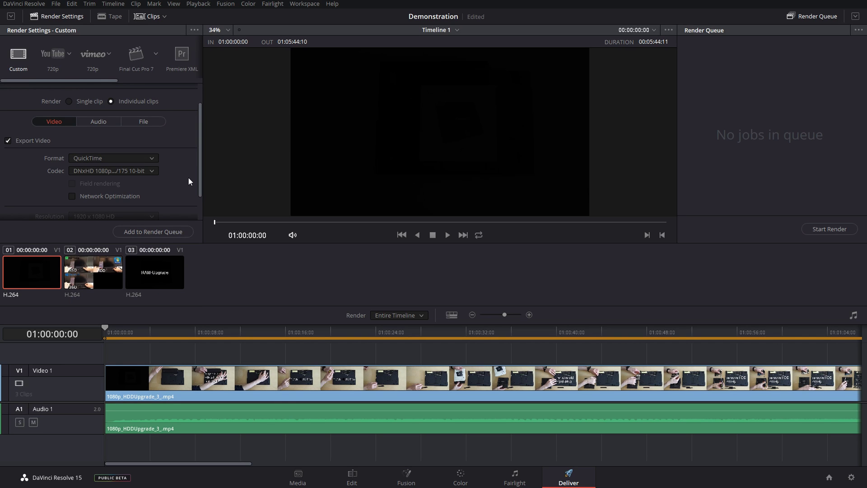
scroll(189, 181, down, 1)
scroll(186, 177, up, 2)
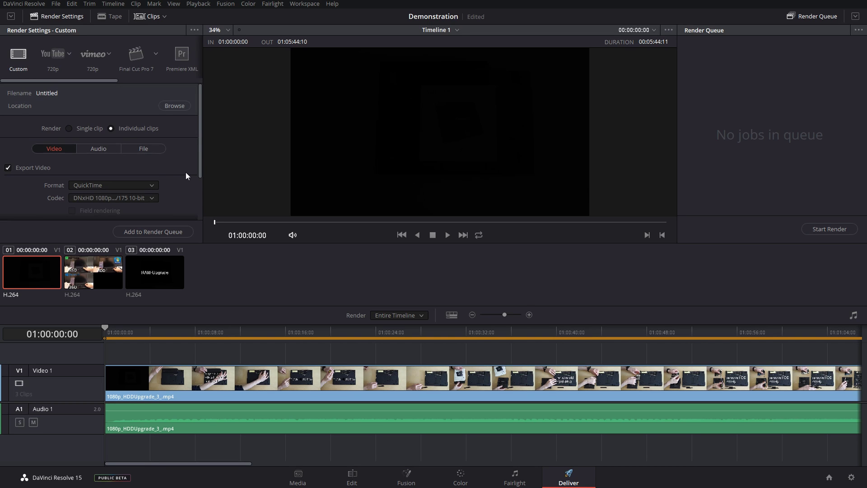
Review the Audio settings, then set Filename uses to Source Name in the File settings.
click(98, 150)
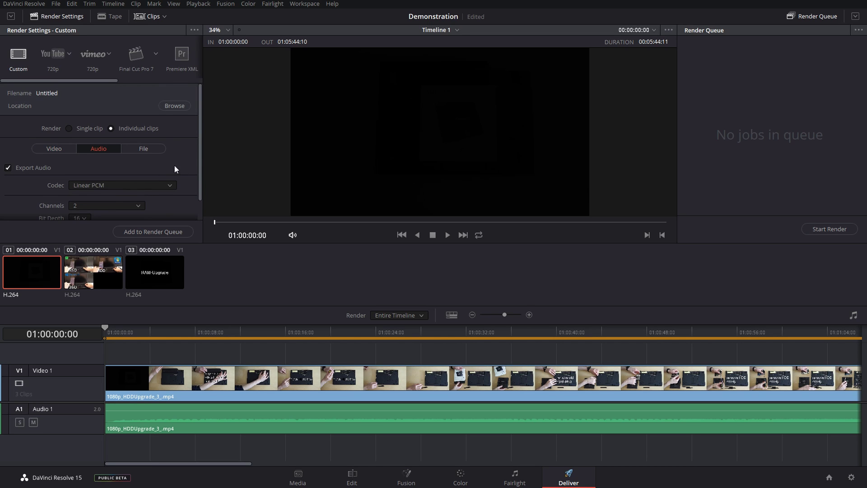
scroll(176, 169, down, 1)
scroll(181, 172, up, 1)
click(152, 150)
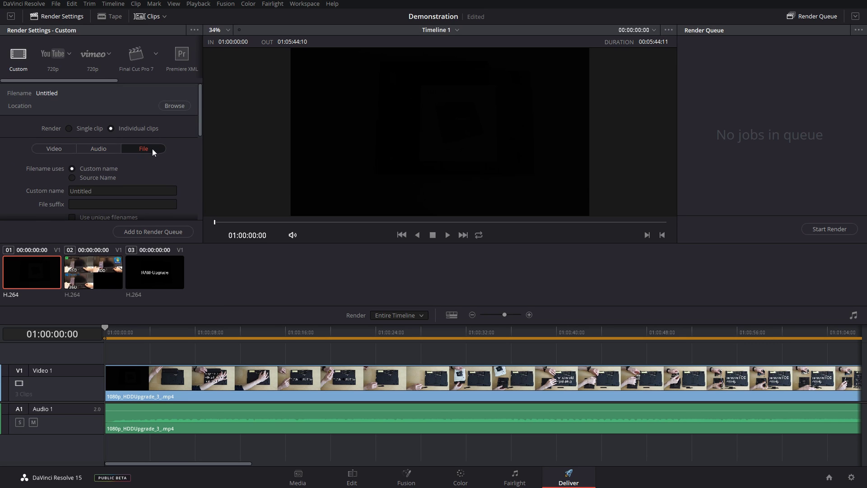
click(99, 177)
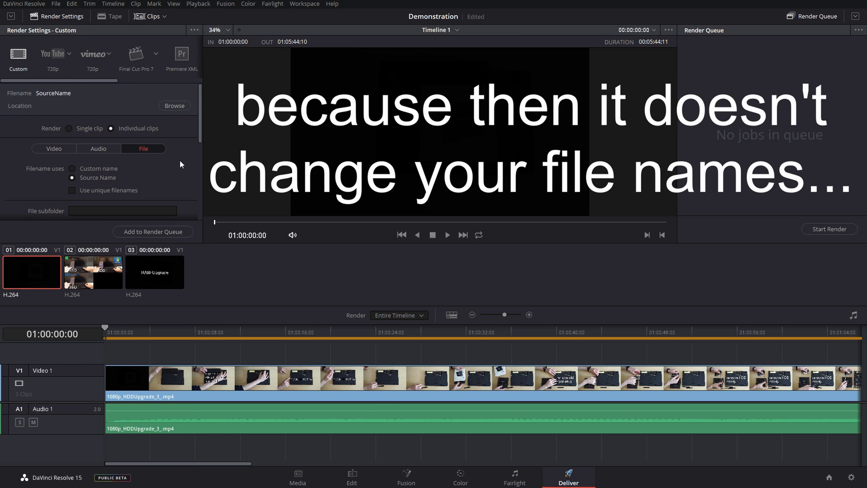
Set the render output location to D:\Bulk_Out.
click(174, 106)
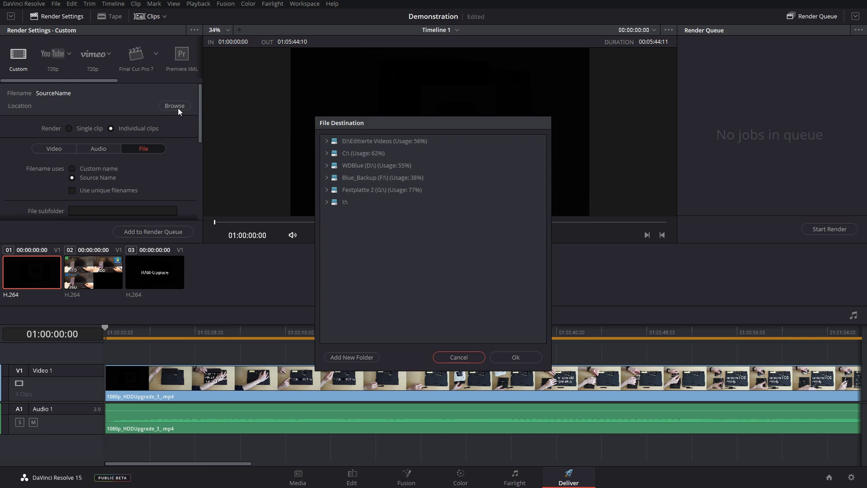
click(380, 167)
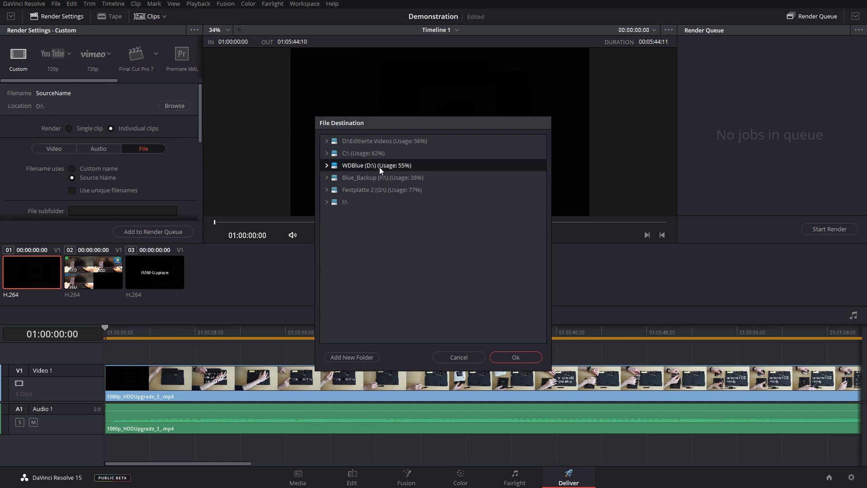
click(326, 166)
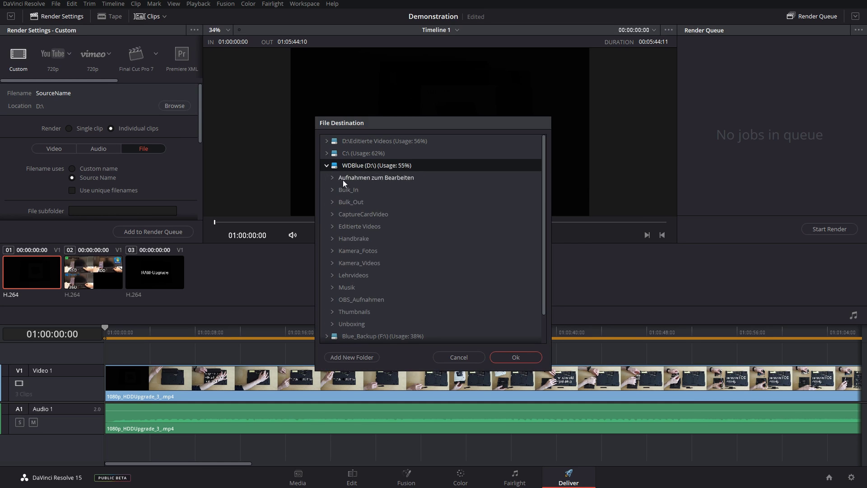
click(356, 204)
click(529, 356)
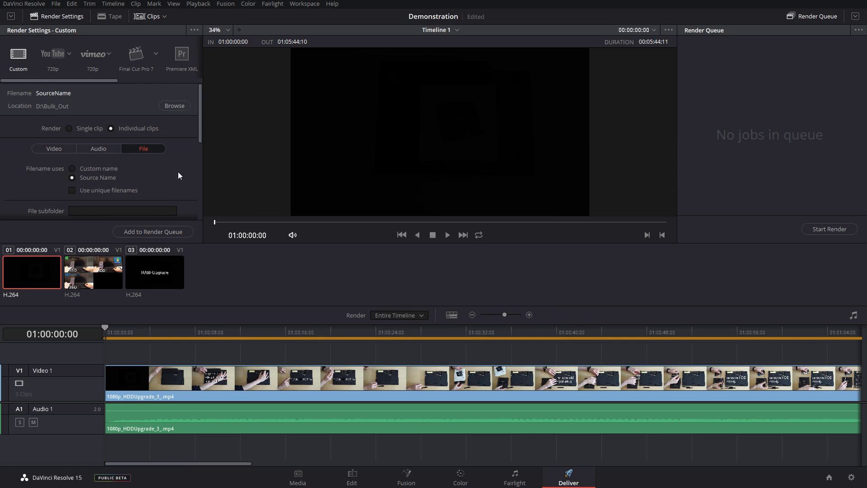
Add the three-clip job to the Render Queue and start rendering, then check Bulk_Out for output.
click(183, 232)
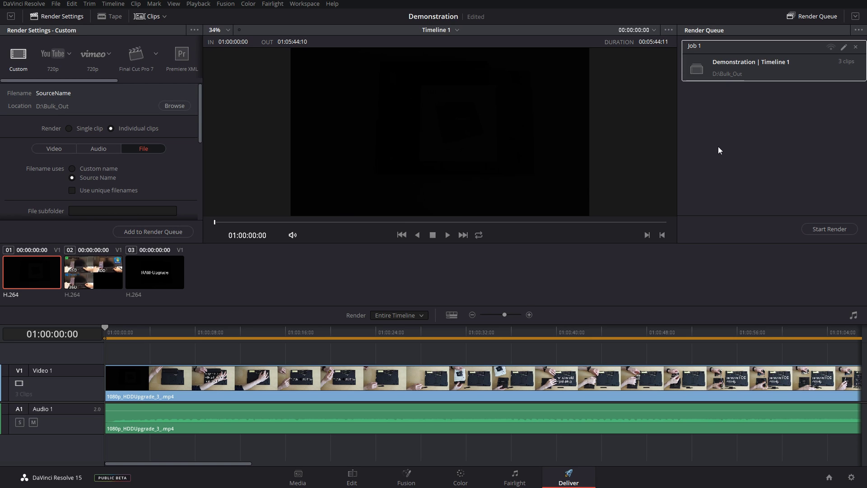
click(833, 228)
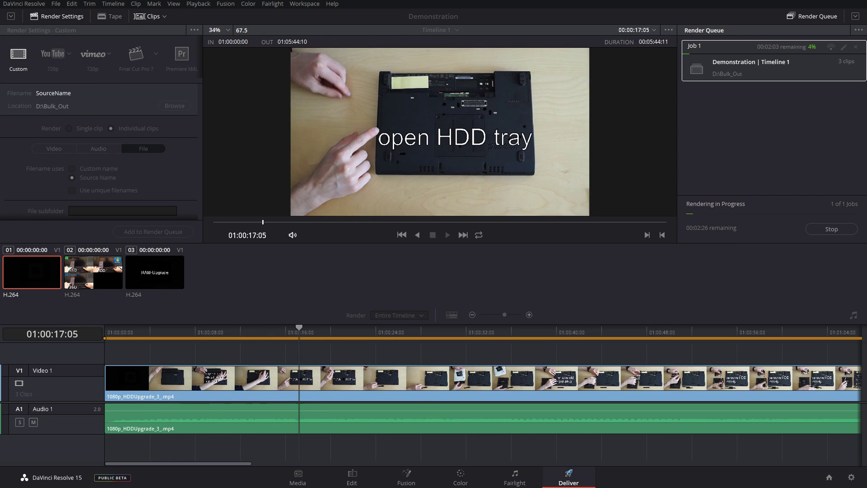
key(alt+Tab)
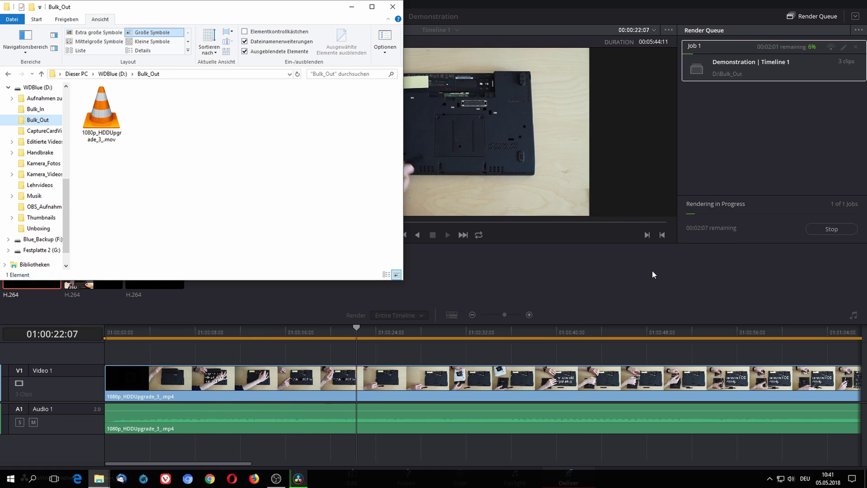